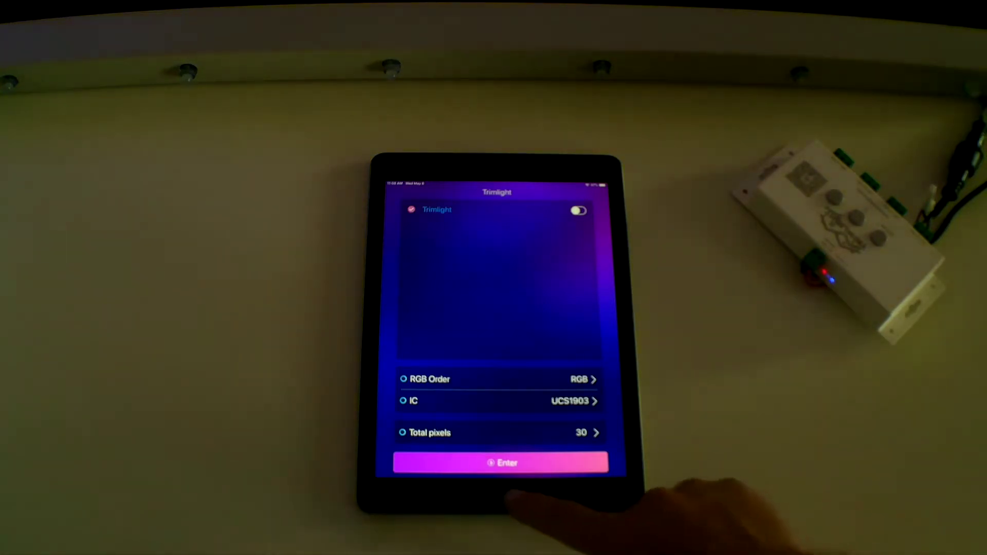
Leave Trimlight for iOS Settings and join the Trimlight 2.4 Wi-Fi network.
left_click(499, 494)
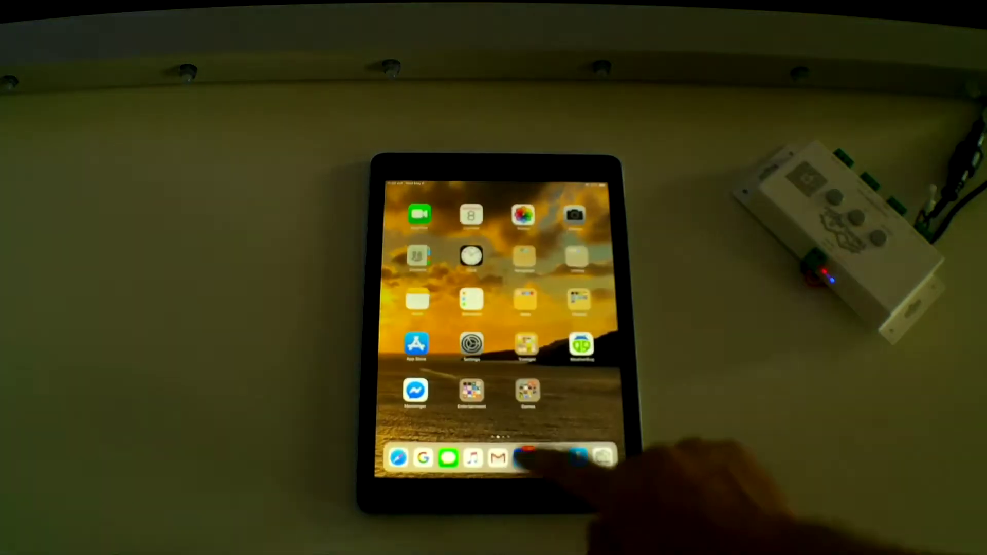
left_click(474, 340)
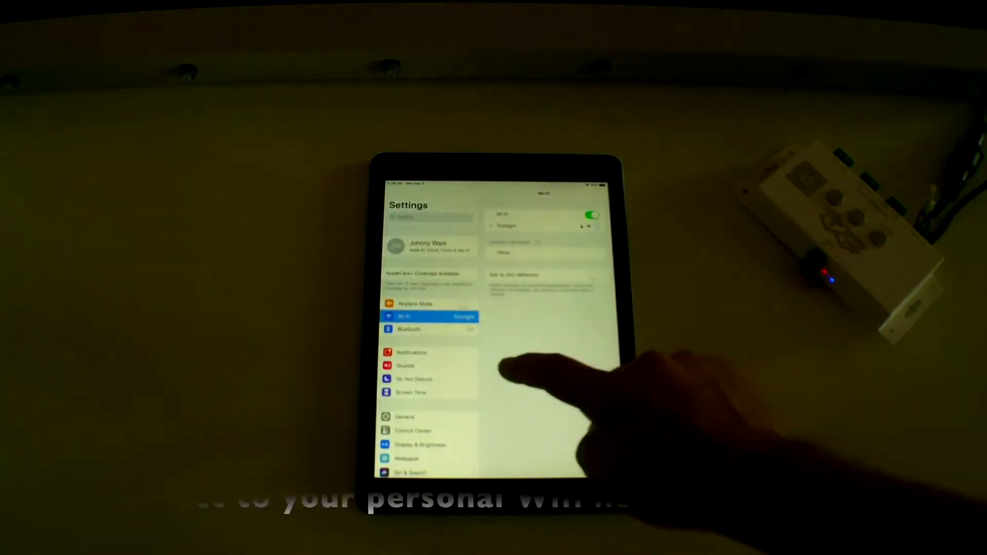
left_click(510, 337)
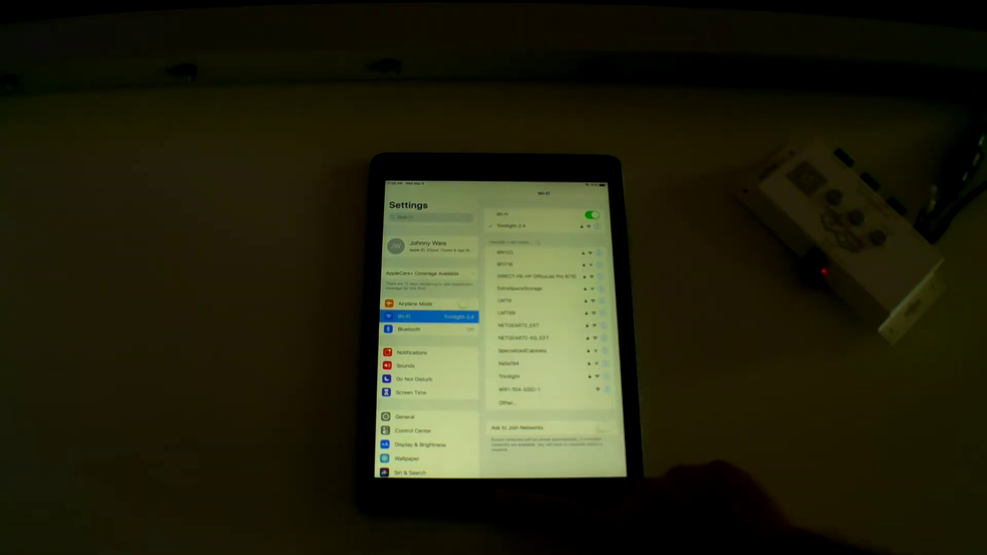
Return to Trimlight via the app switcher and add the controller, confirming the Wi-Fi password.
left_click_drag(602, 474, 594, 386)
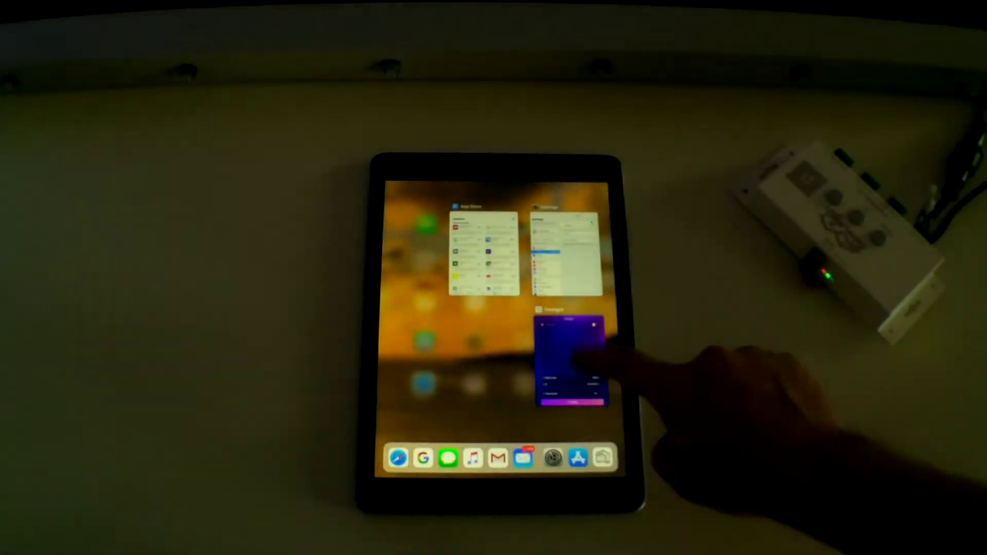
left_click(571, 358)
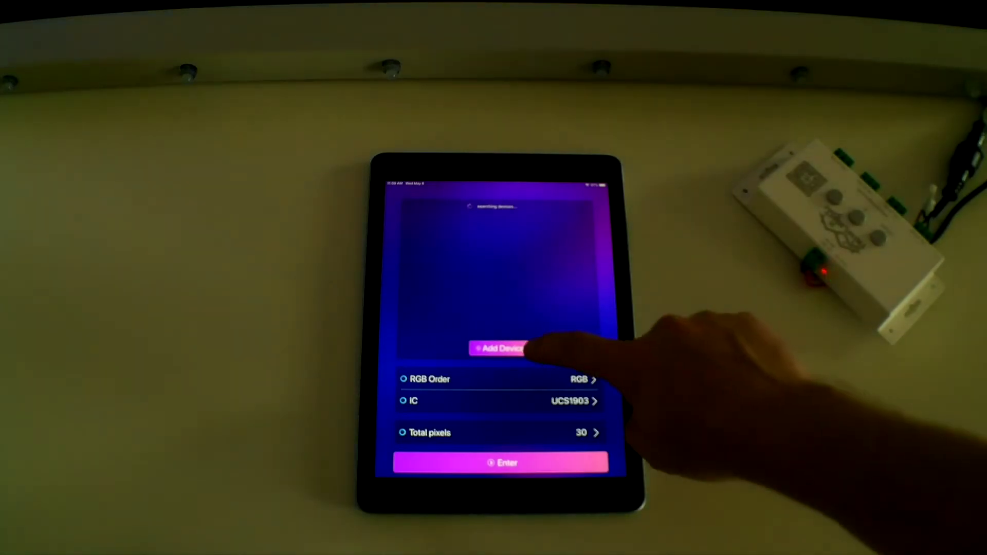
left_click(532, 348)
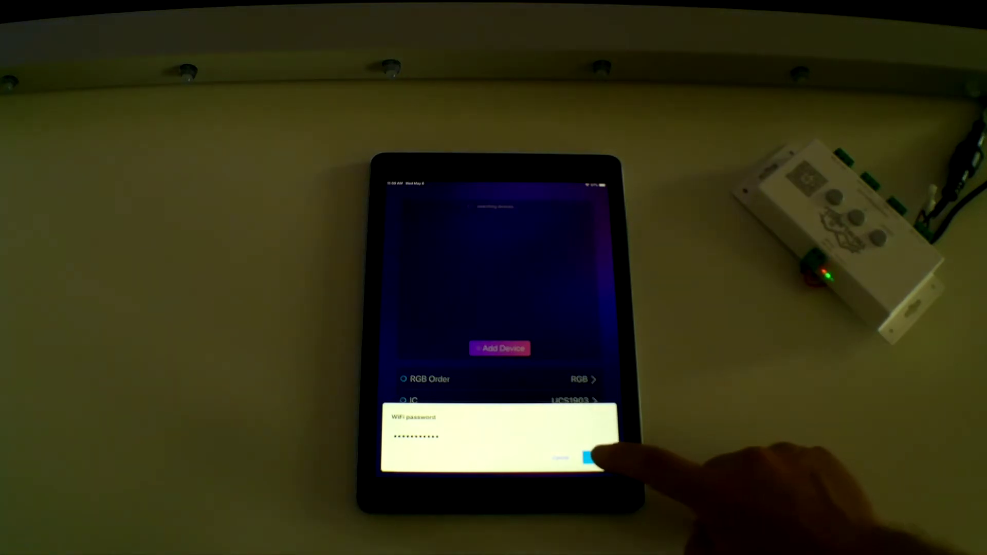
left_click(594, 459)
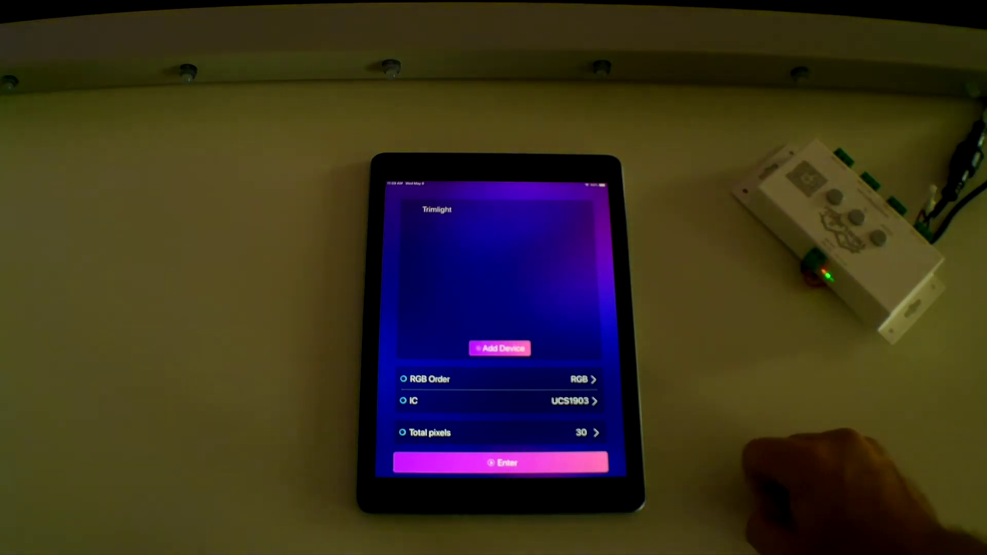
Choose the Trimlight controller, try its power toggle, and pull down to refresh devices.
left_click(480, 204)
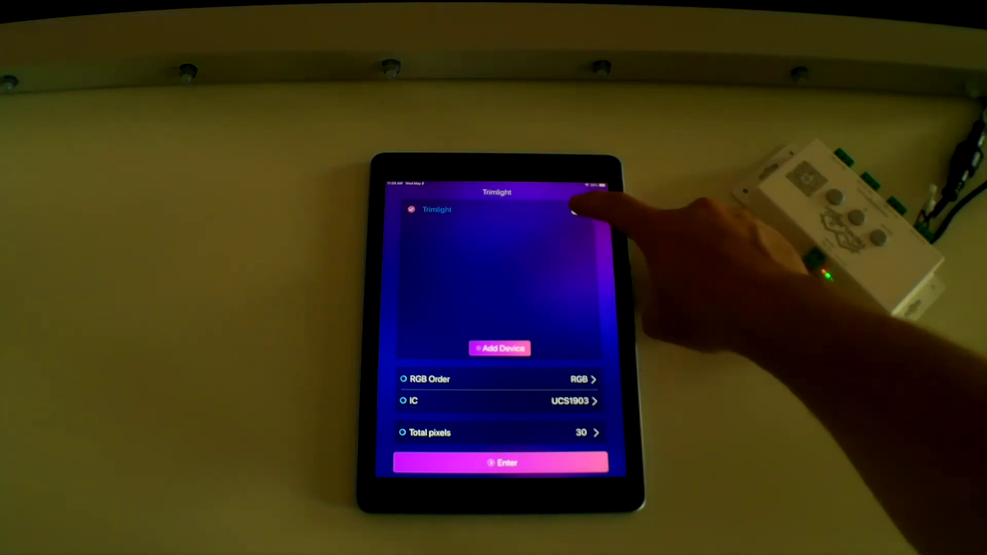
left_click(576, 210)
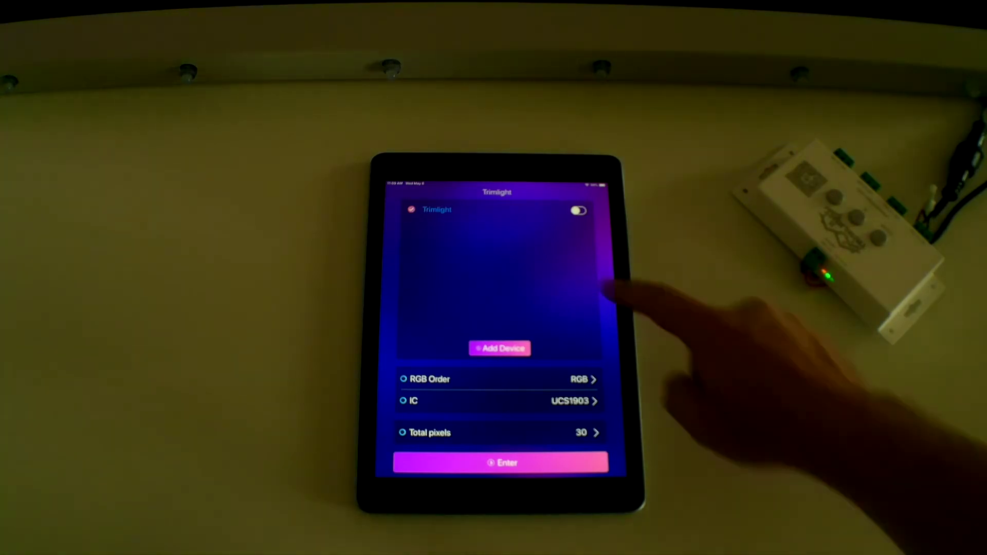
mouse_move(529, 247)
left_mouse_down()
mouse_move(524, 347)
mouse_move(584, 335)
left_mouse_up()
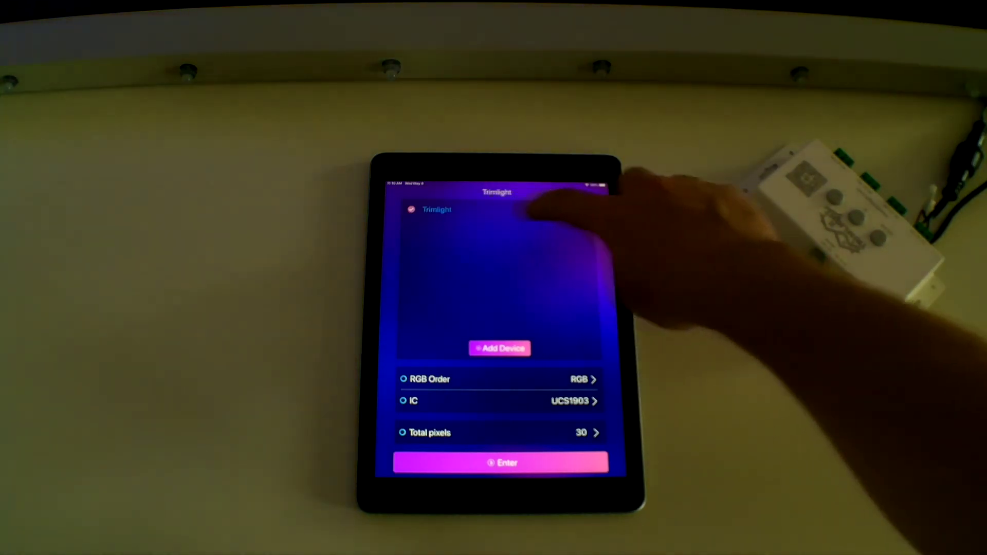
Switch the Trimlight system on and enter the Rainbow Gradual Chase LR pattern editor.
left_click(578, 210)
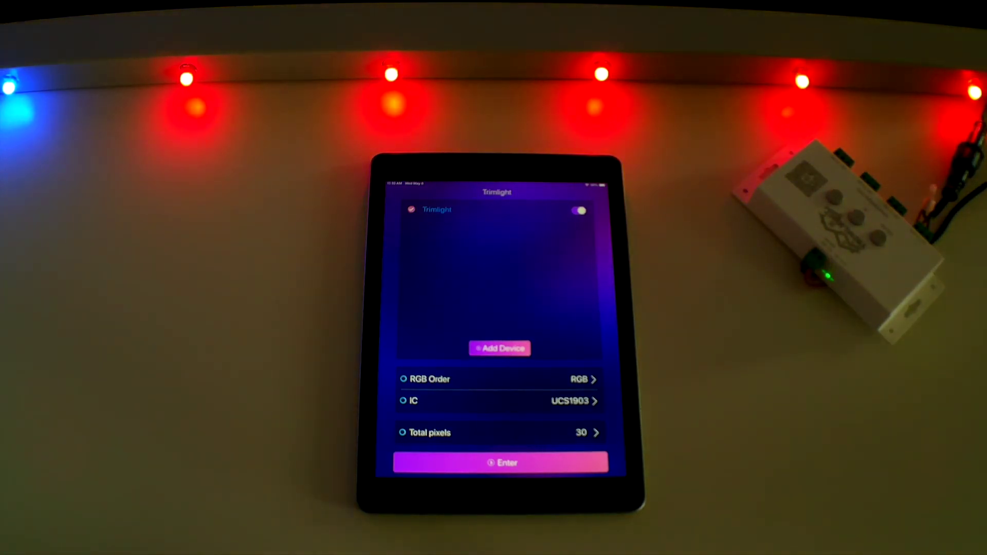
left_click(571, 462)
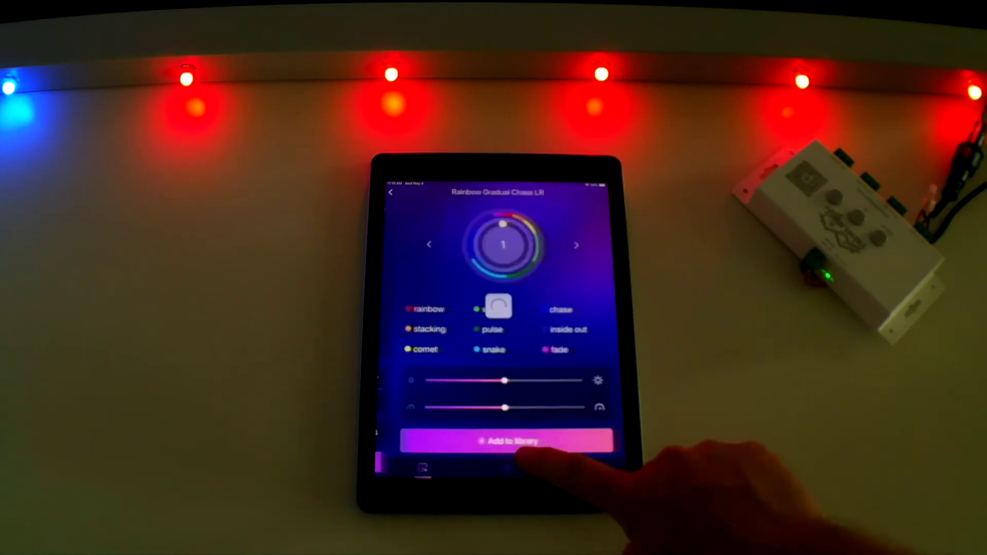